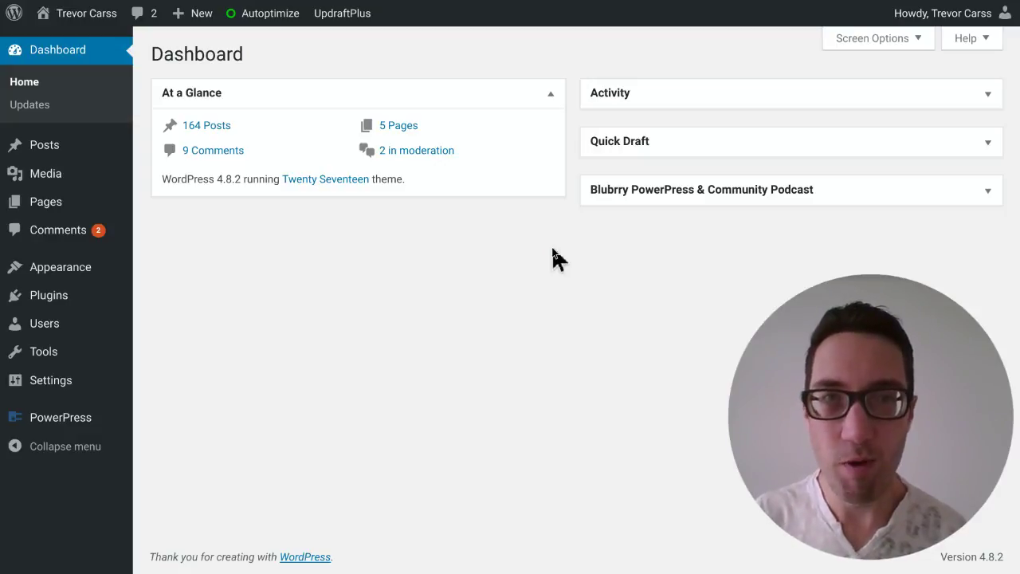
# Step: Expand the dashboard's Quick Draft box and examine its title and content fields and recent drafts
pyautogui.click(989, 146)
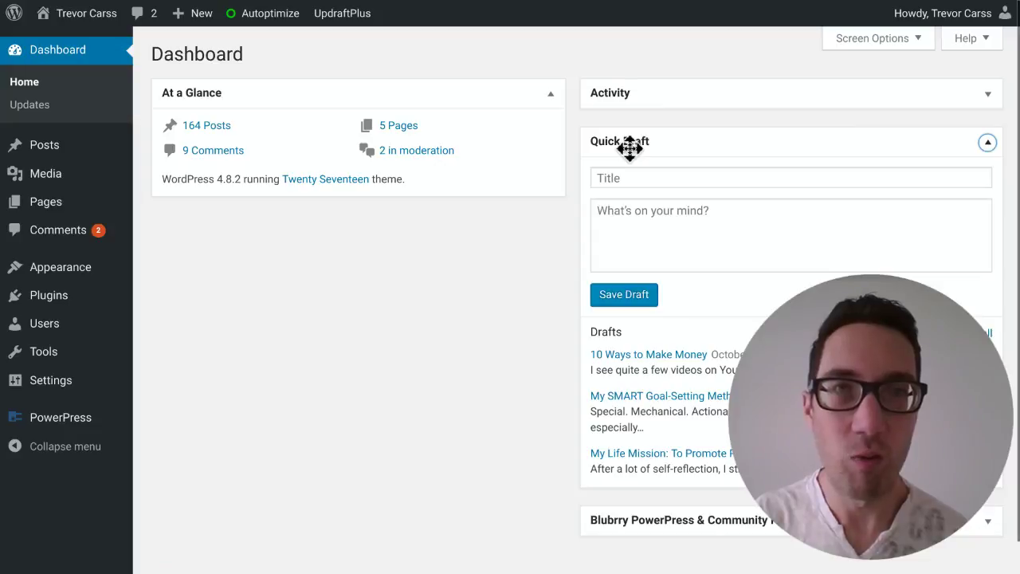
pyautogui.scroll(-1, 629, 148)
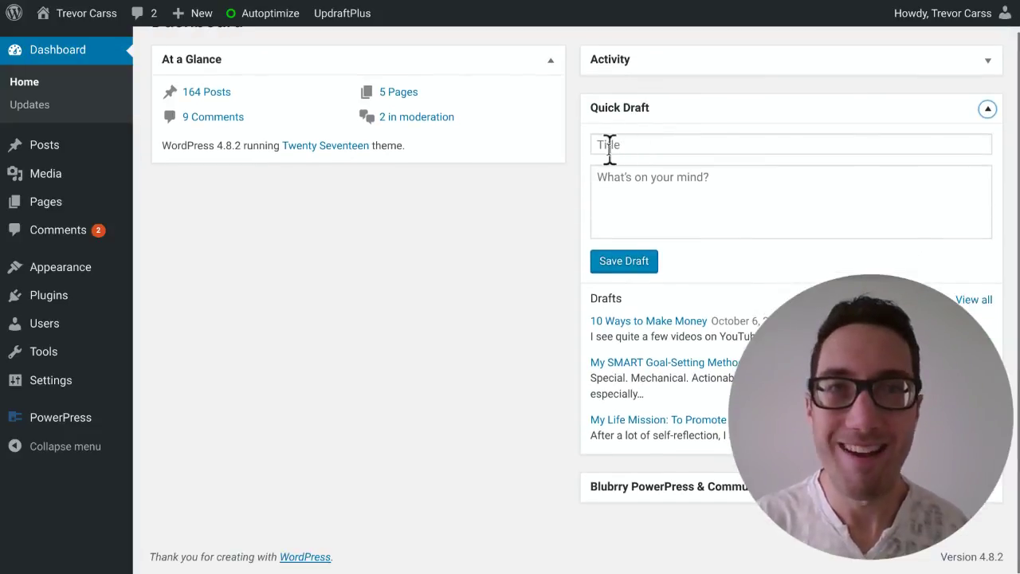
pyautogui.rightClick(666, 198)
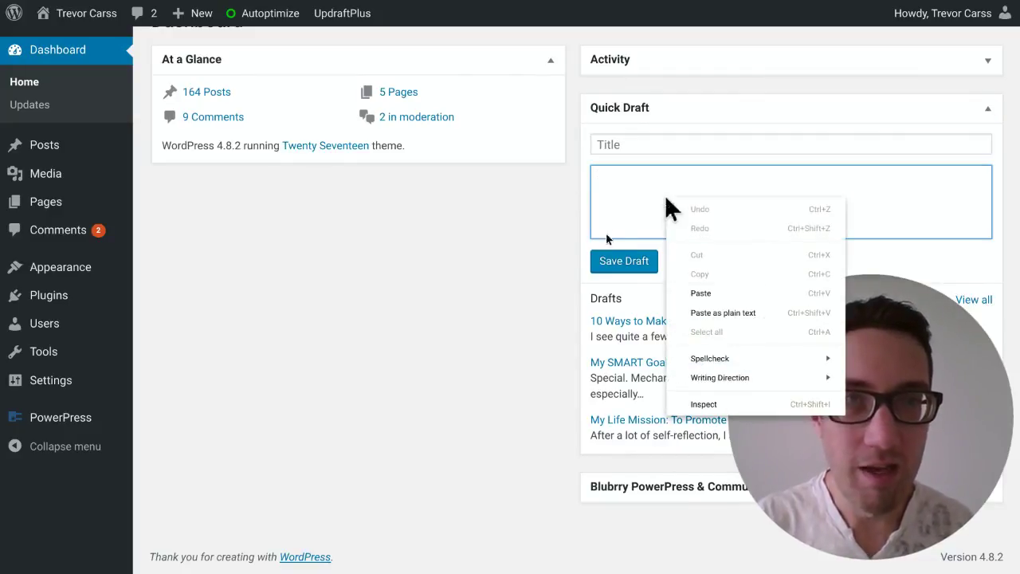
pyautogui.click(566, 239)
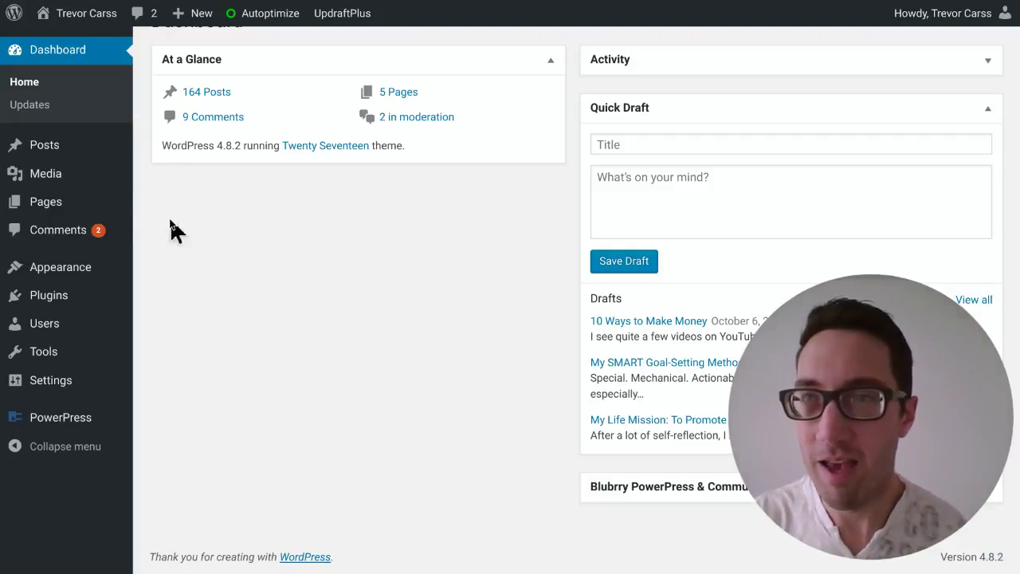
# Step: Open the list of all posts and look through the scheduled and published entries
pyautogui.moveTo(44, 151)
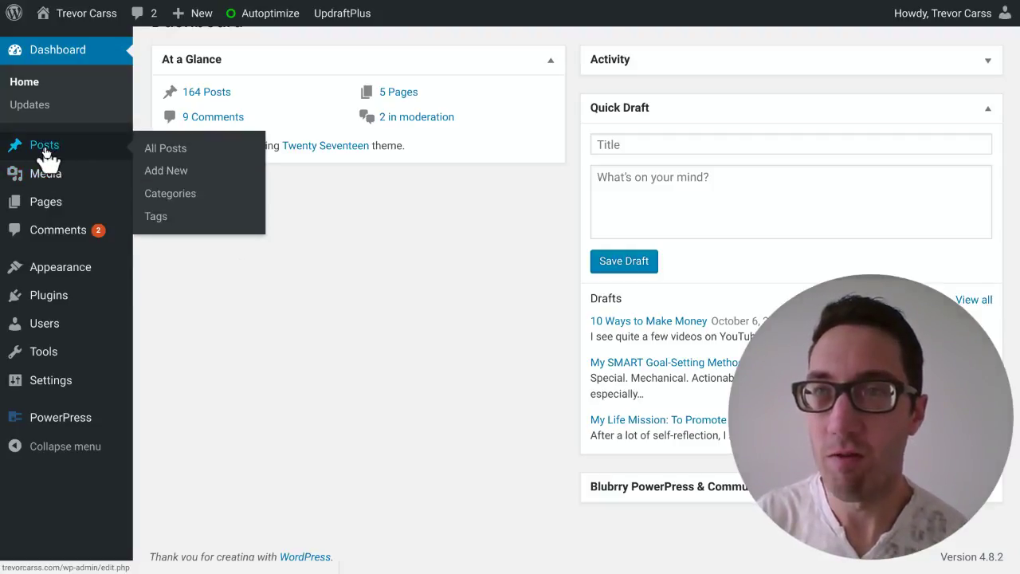
pyautogui.click(172, 150)
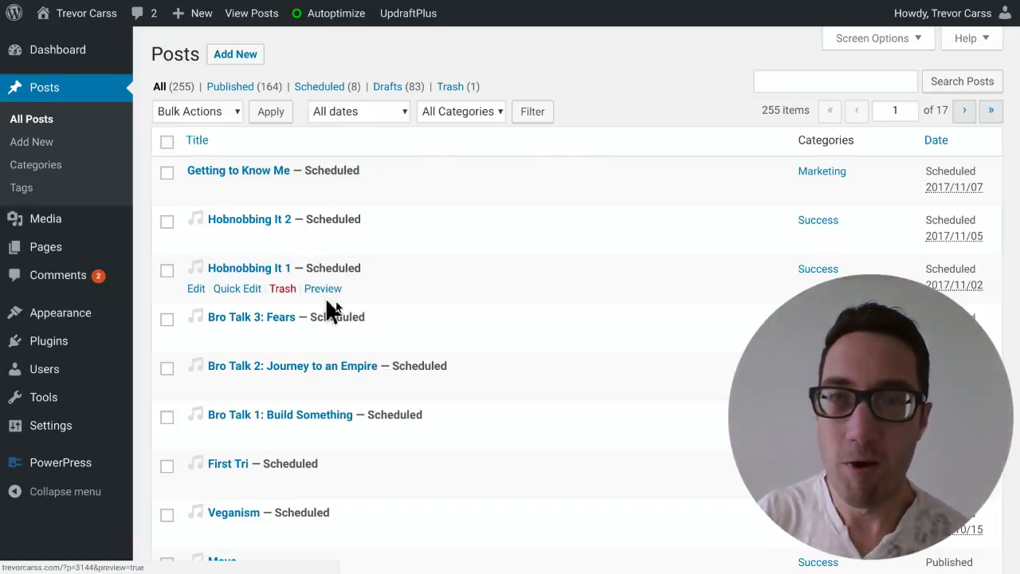
pyautogui.scroll(-1, 401, 280)
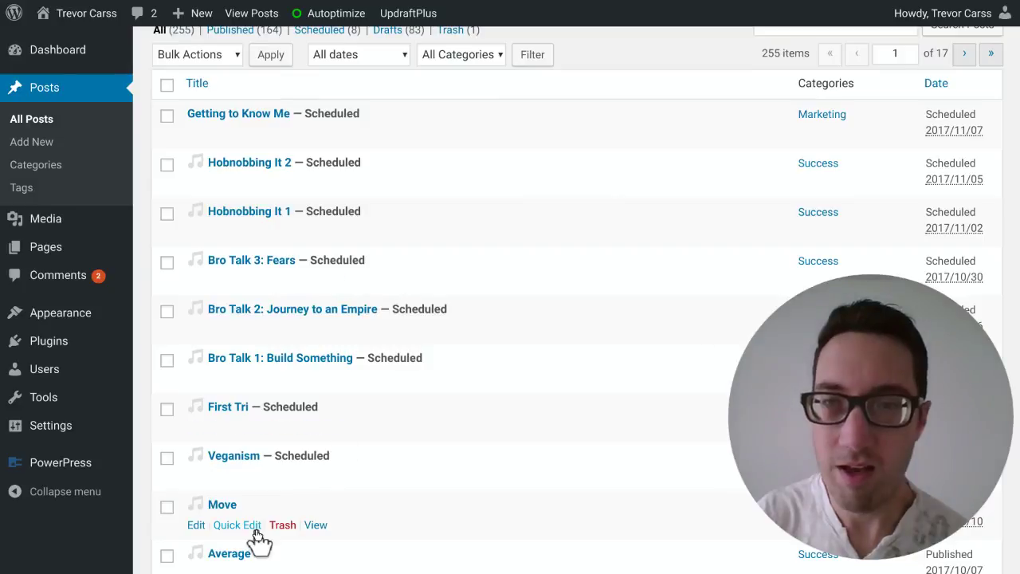
pyautogui.scroll(1, 239, 519)
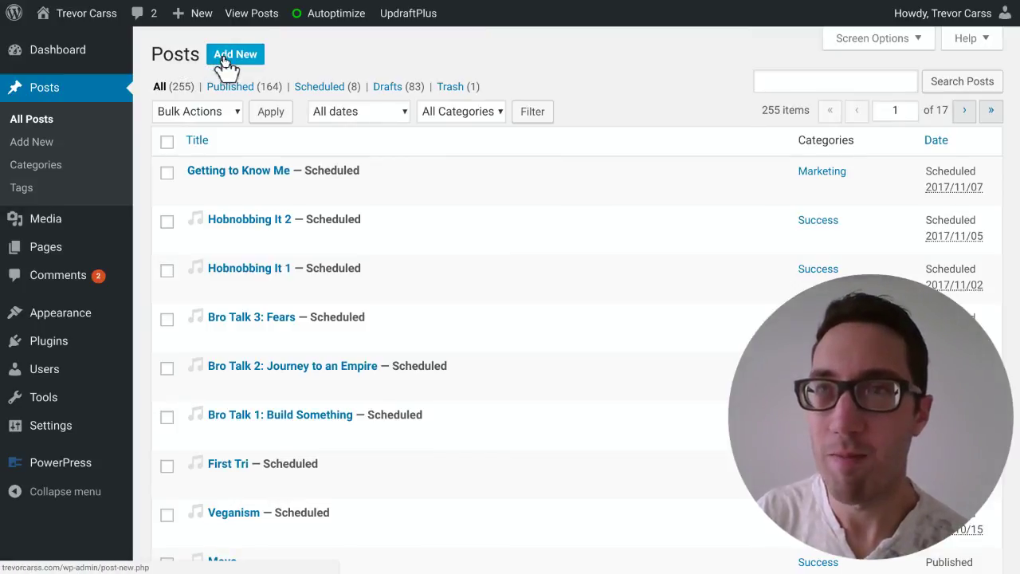
# Step: Start a new post and title it "Top 100 Marketing Tips"
pyautogui.click(24, 151)
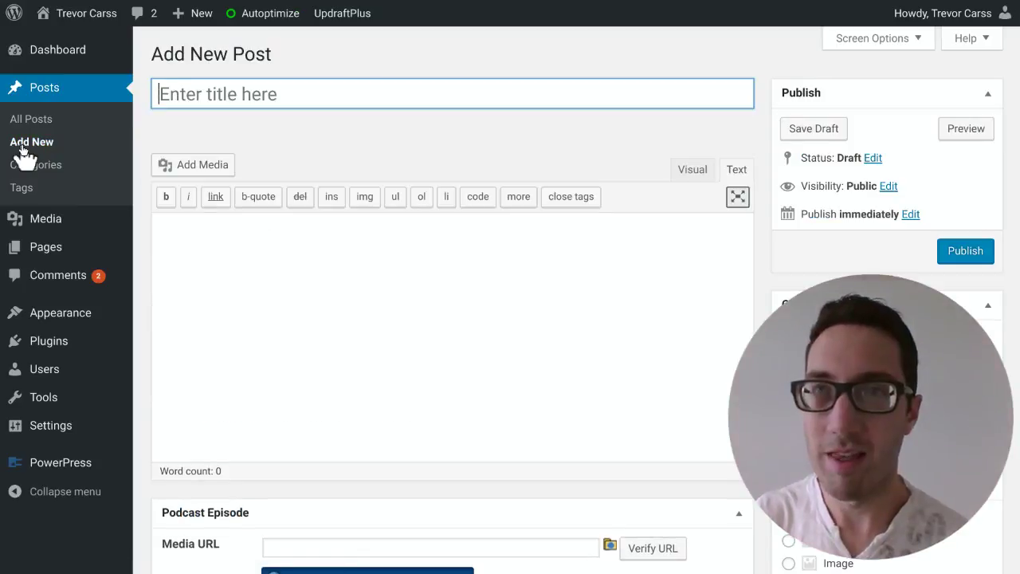
pyautogui.click(252, 90)
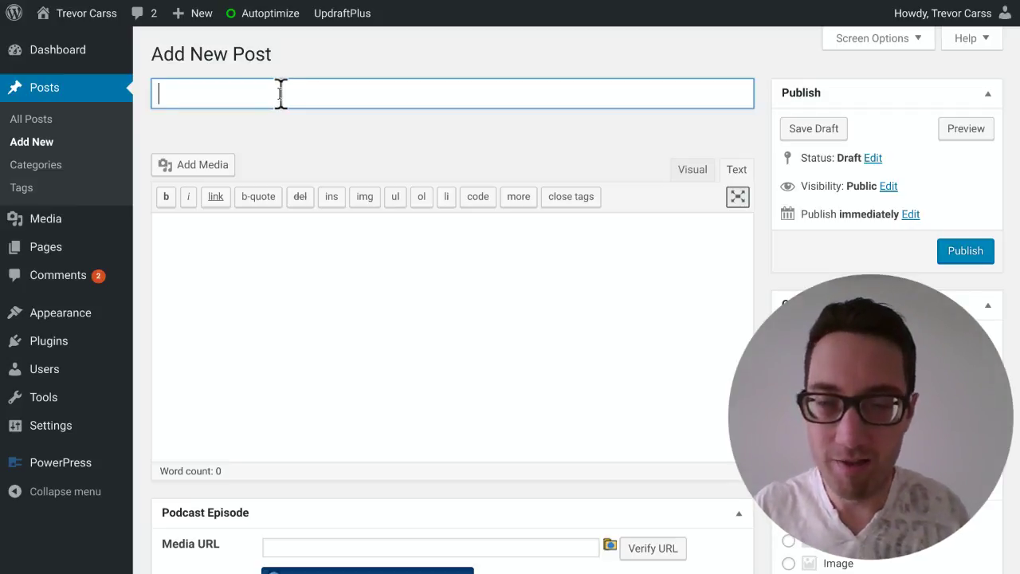
pyautogui.write('Top ')
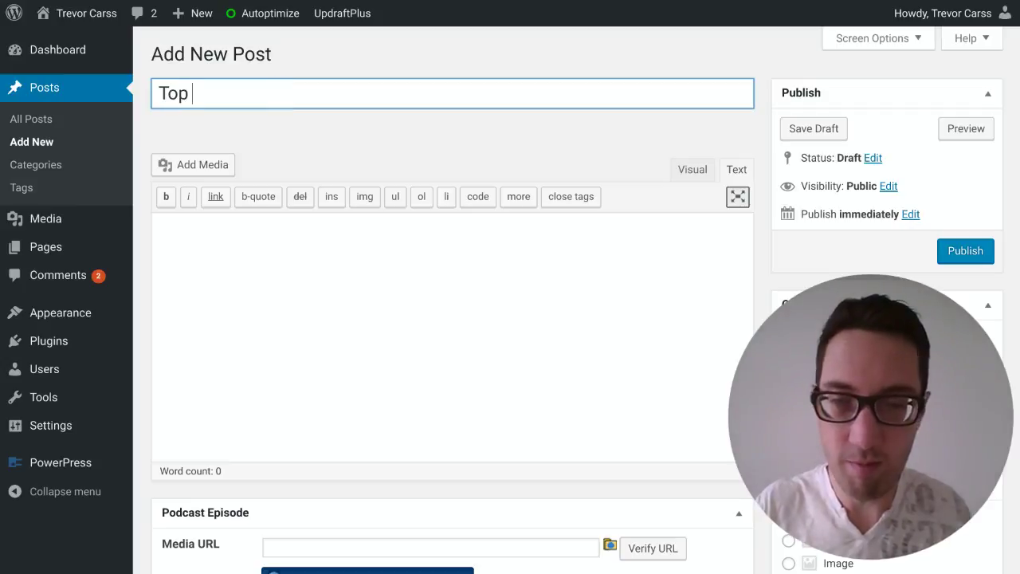
pyautogui.write('100 Marke')
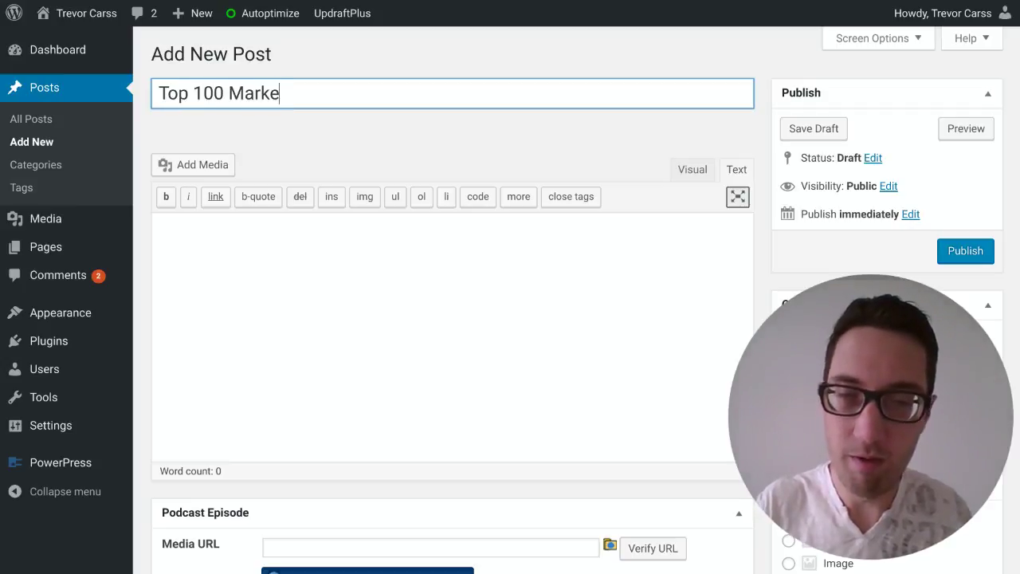
pyautogui.write('ting Tips')
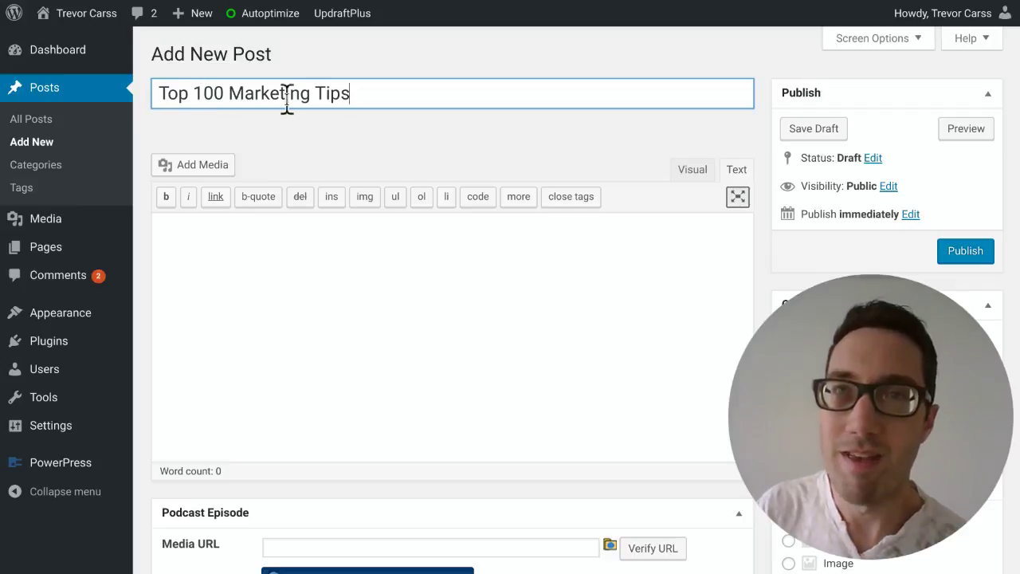
pyautogui.click(357, 304)
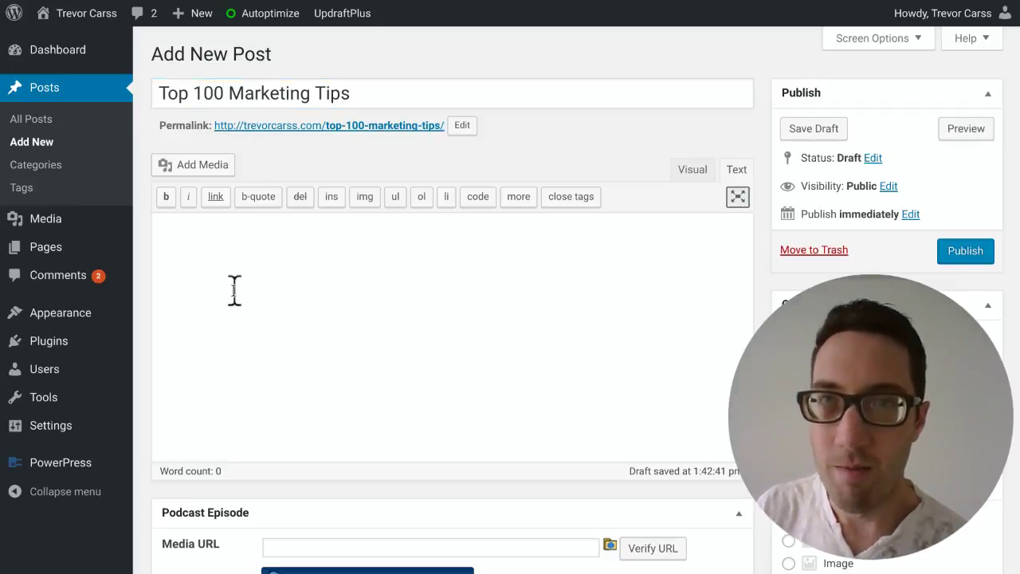
# Step: Enter "TOp 100 tips." as the body text of the post
pyautogui.moveTo(311, 12)
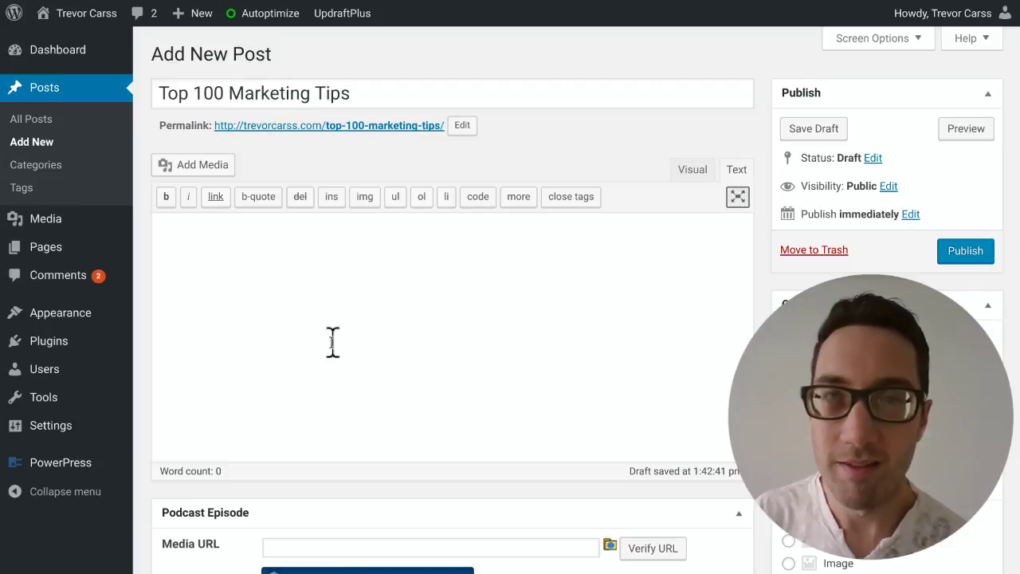
pyautogui.tripleClick(309, 82)
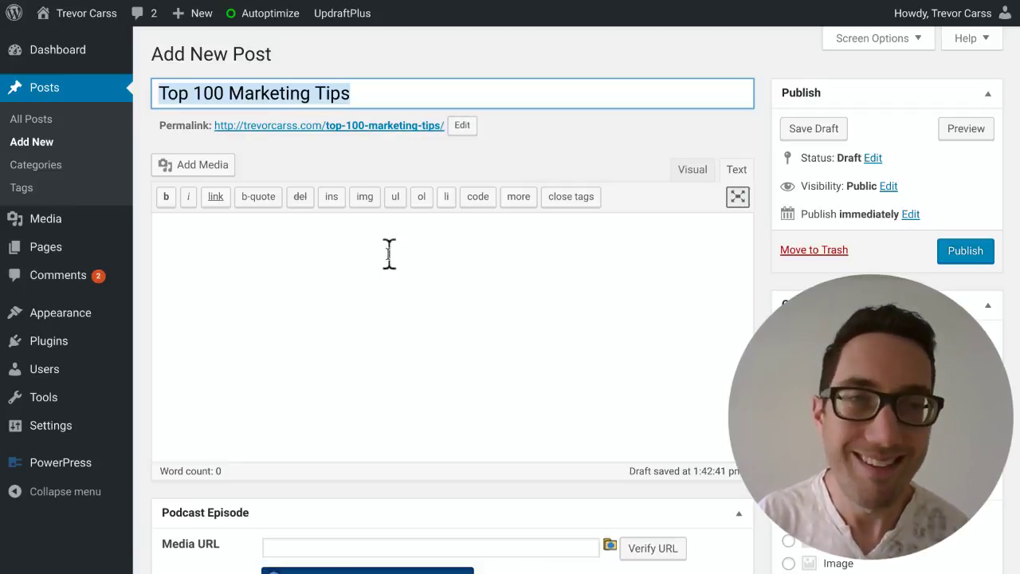
pyautogui.click(388, 254)
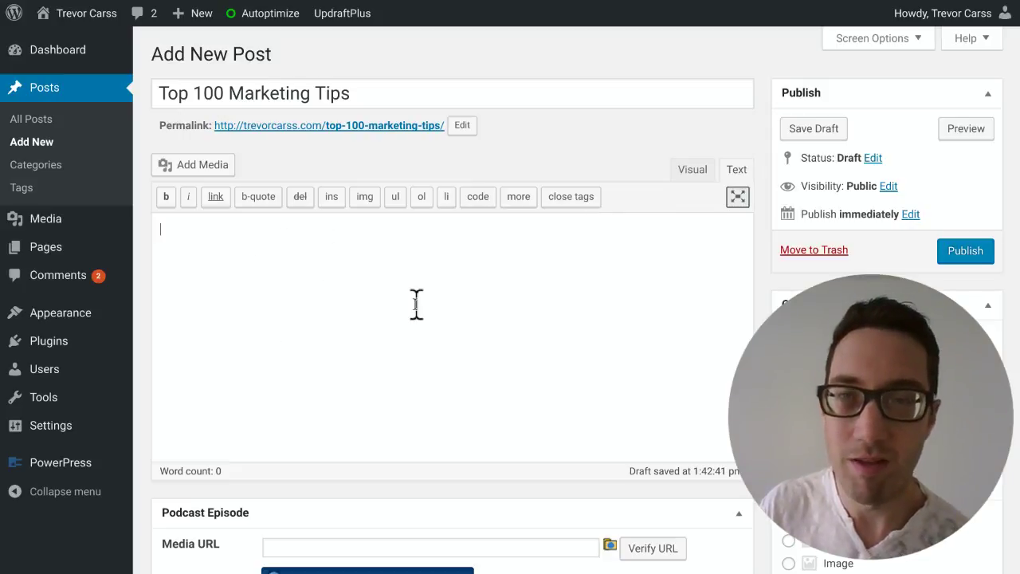
pyautogui.write('TOp 1')
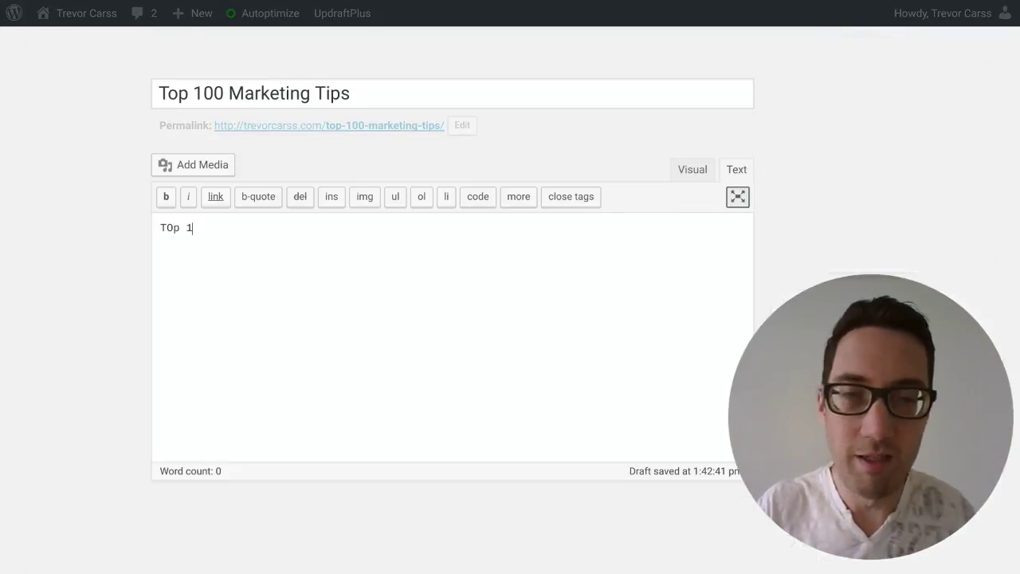
pyautogui.write('00 tips.')
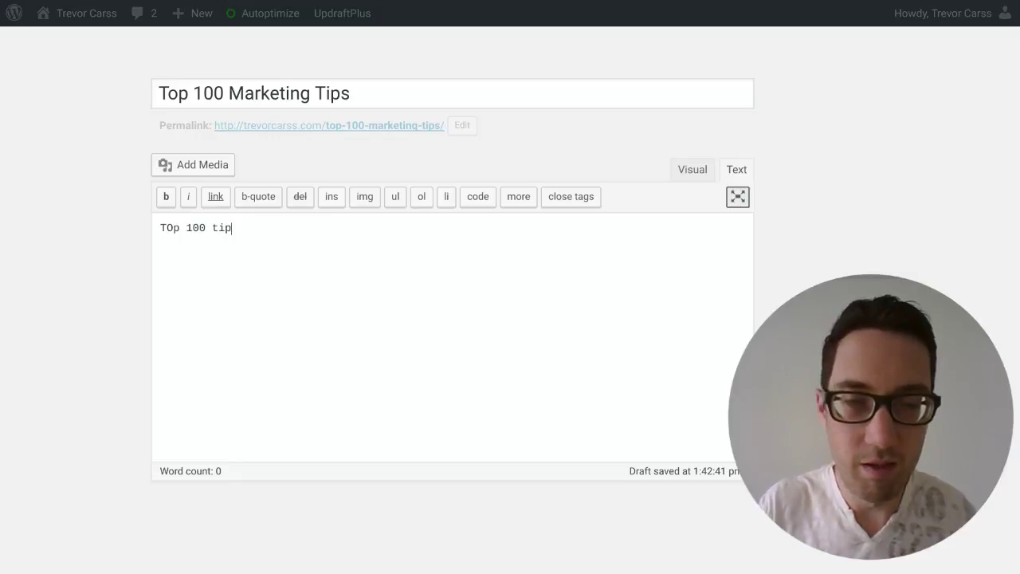
# Step: Switch the body to the Visual editor and correct "TOp" to "Top"
pyautogui.click(690, 169)
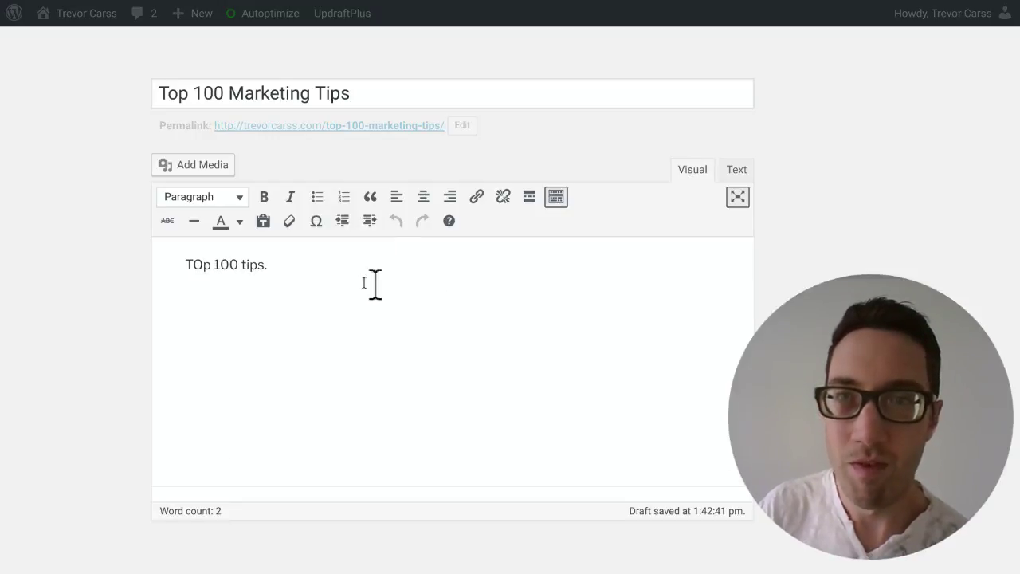
pyautogui.click(201, 267)
pyautogui.press('BackSpace')
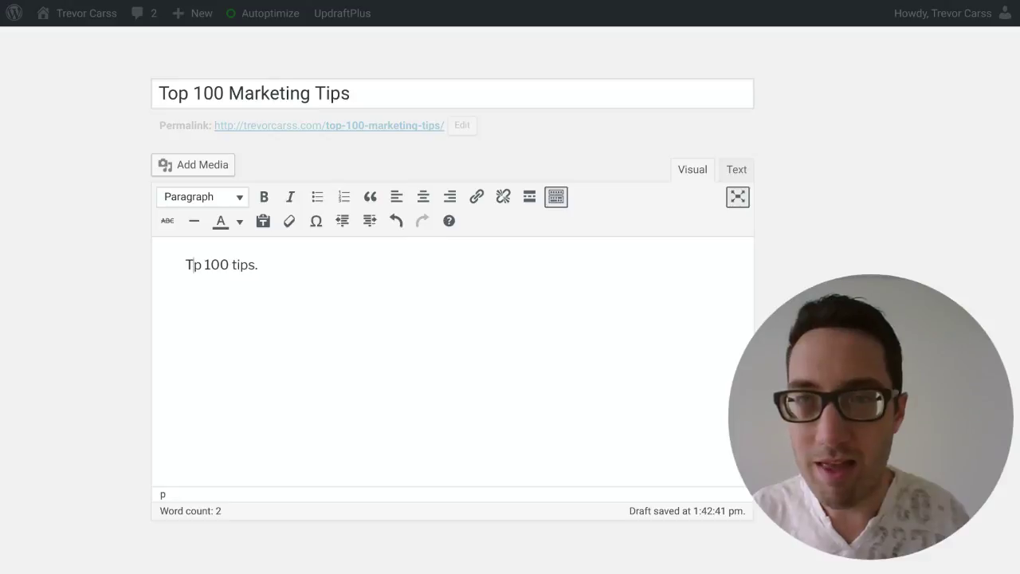
pyautogui.write('o')
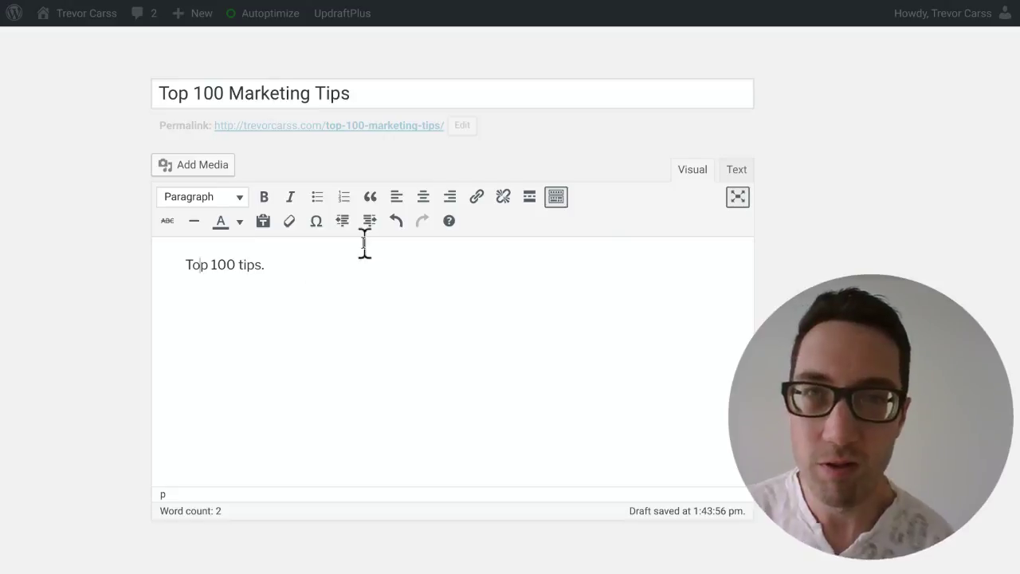
# Step: Examine the paragraph and heading formats available for the body text
pyautogui.click(227, 199)
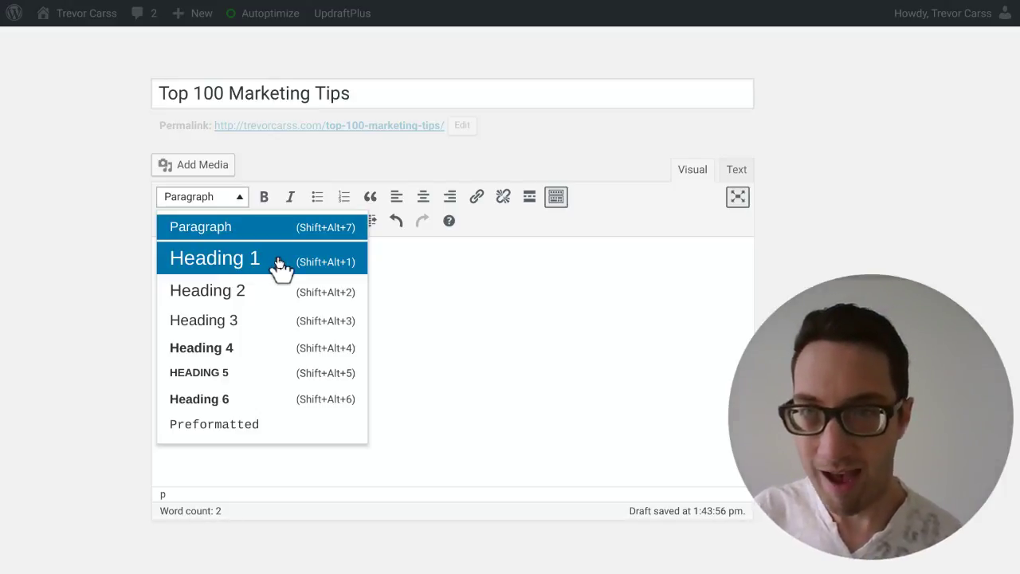
pyautogui.click(471, 323)
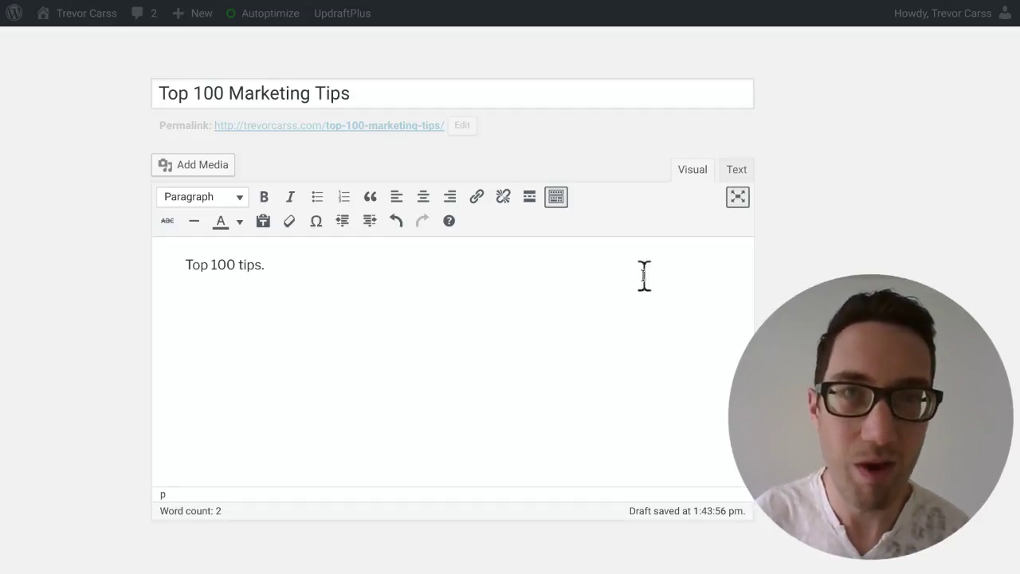
# Step: Examine the status choices for the post, then cancel without choosing another status
pyautogui.scroll(-1, 803, 185)
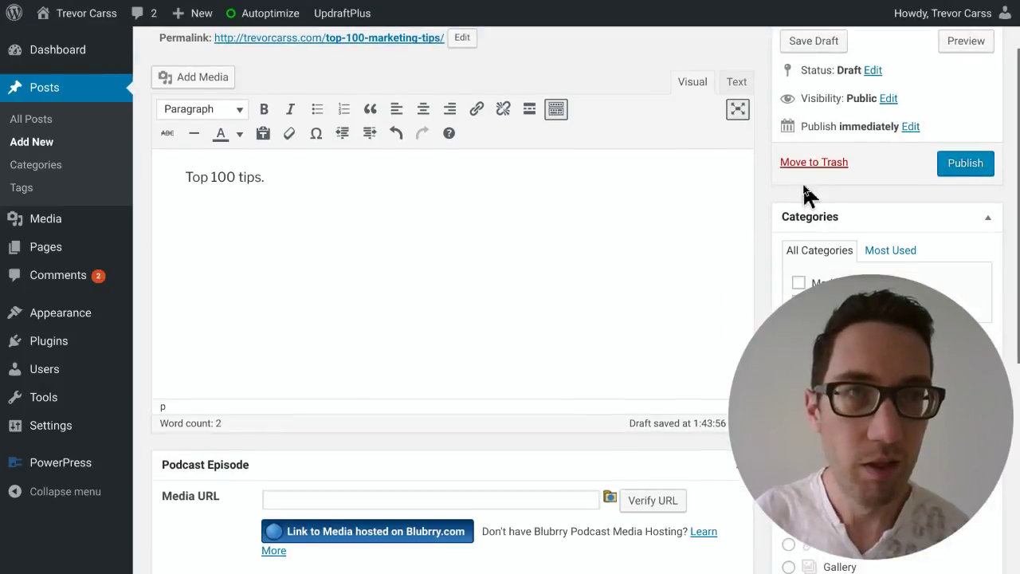
pyautogui.scroll(1, 896, 126)
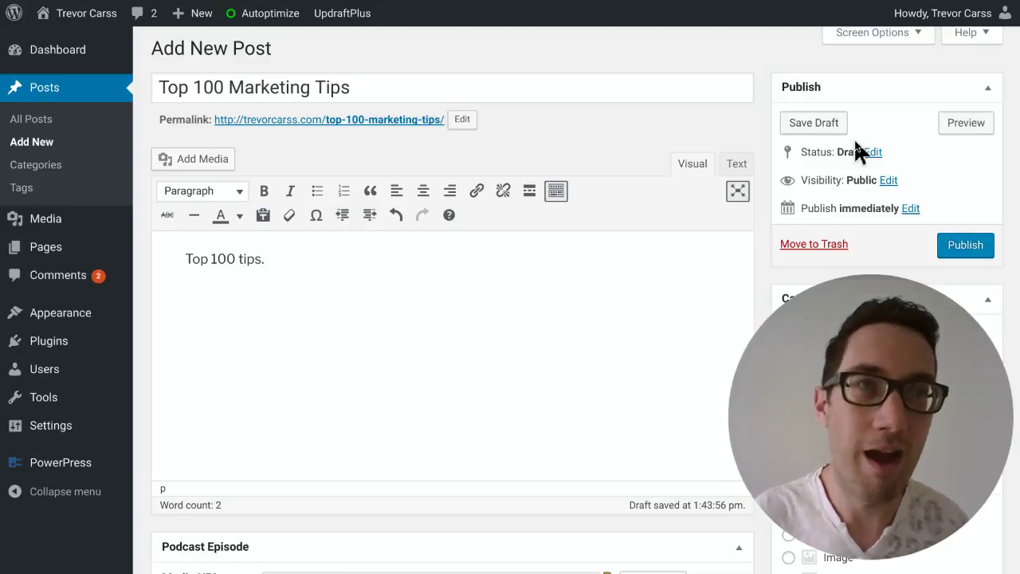
pyautogui.click(868, 151)
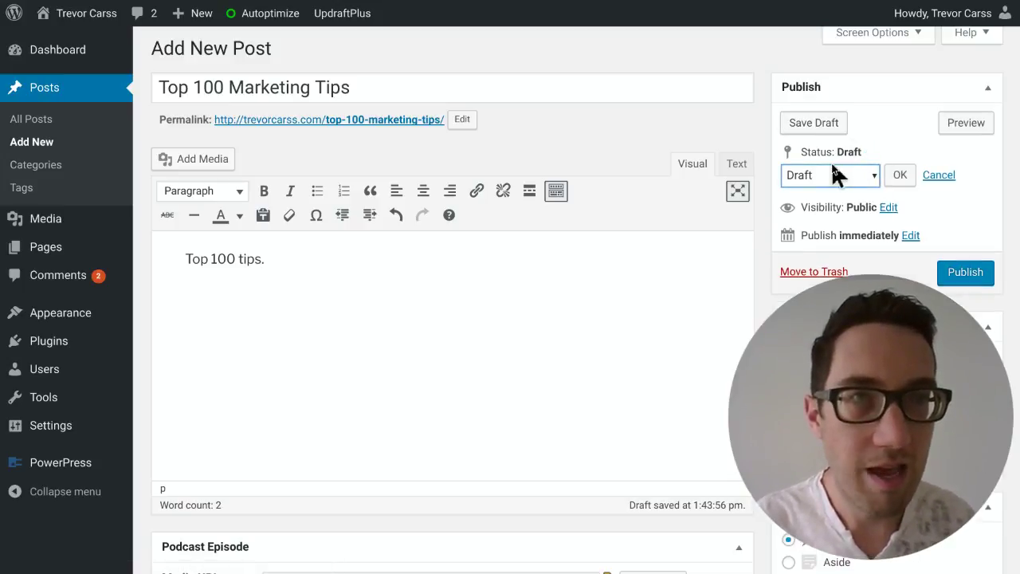
pyautogui.click(835, 172)
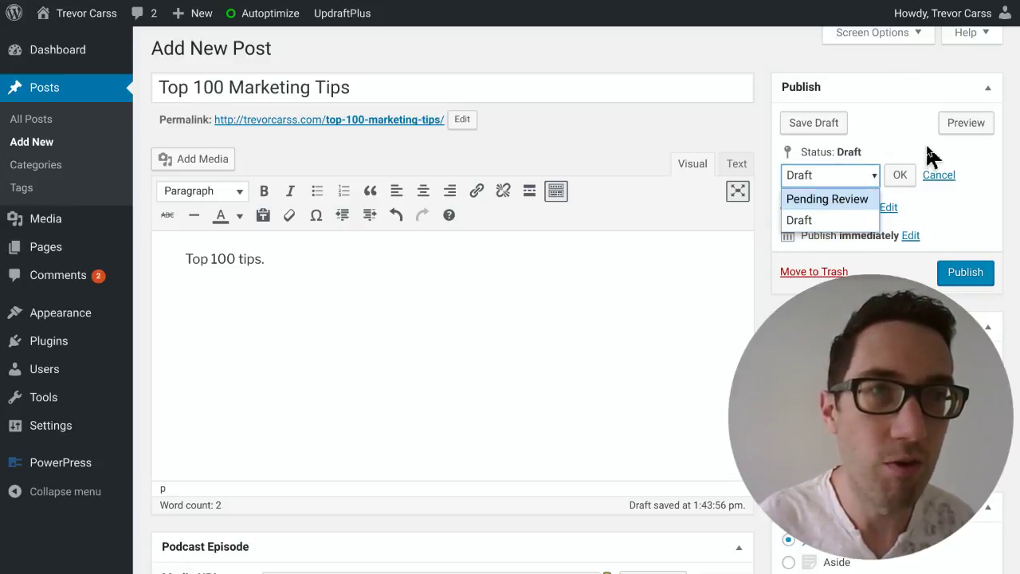
pyautogui.click(941, 175)
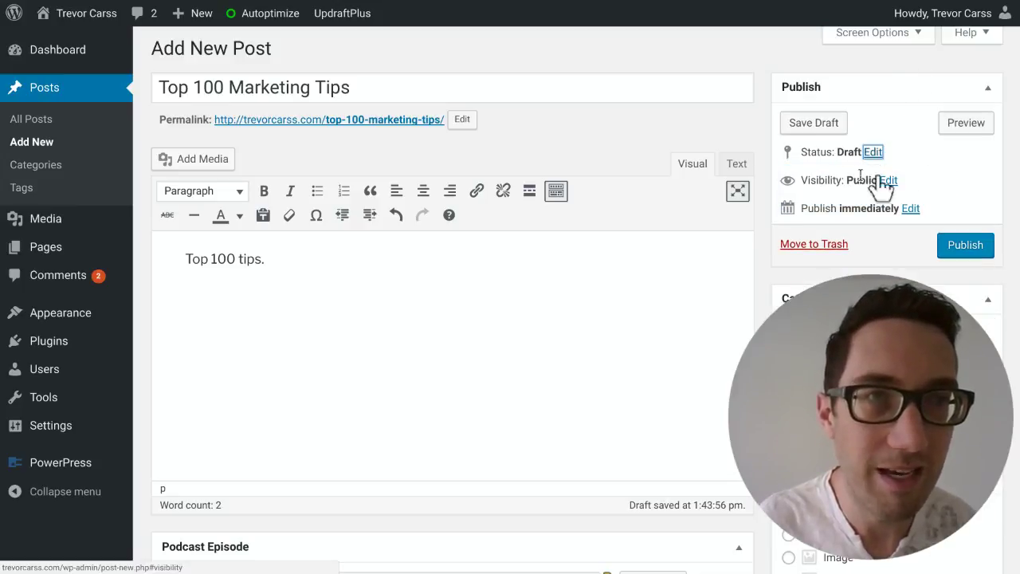
# Step: Open the post's visibility settings and examine the public, password-protected and private options
pyautogui.click(886, 181)
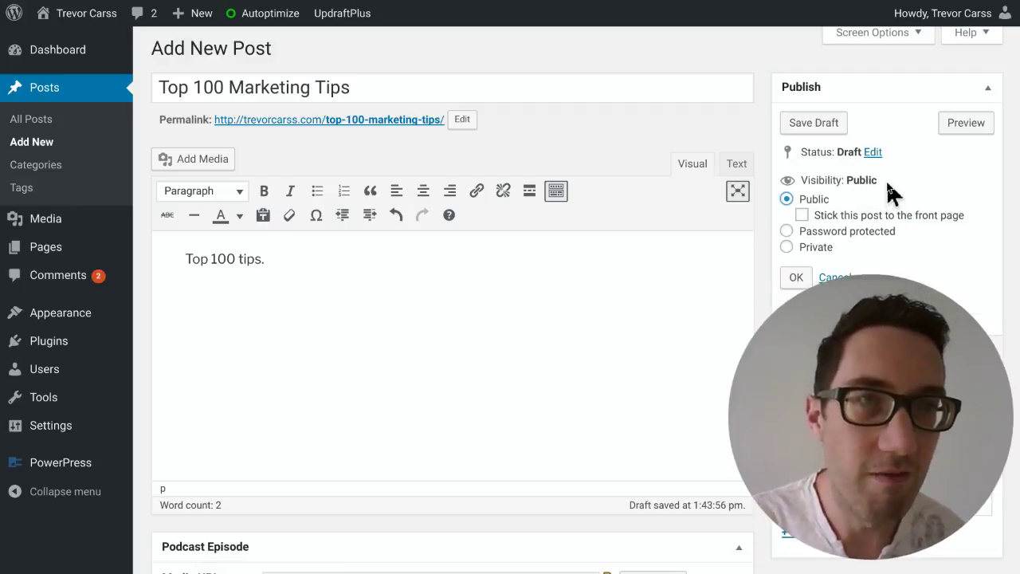
pyautogui.scroll(-1, 888, 193)
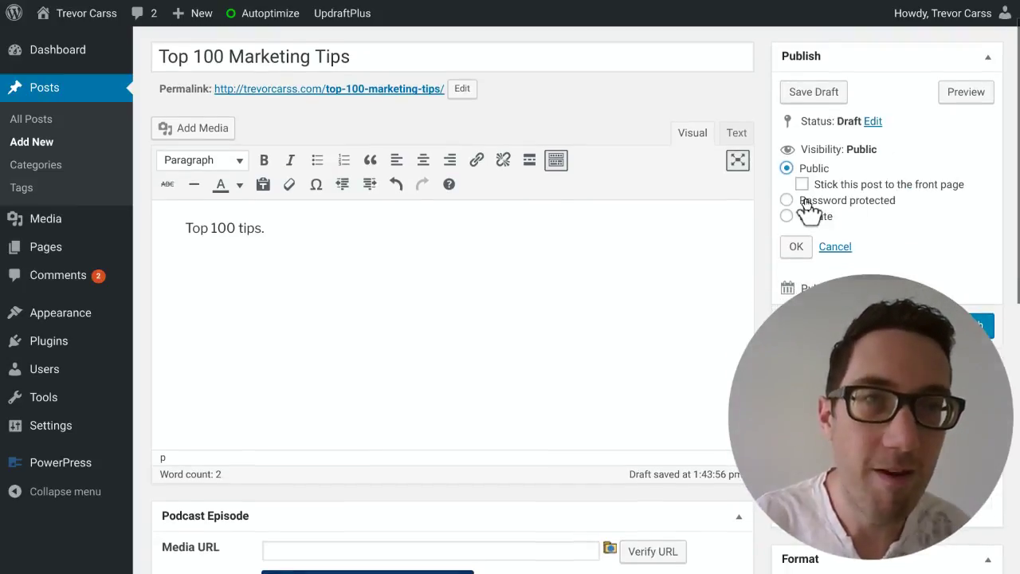
pyautogui.scroll(-2, 809, 209)
pyautogui.scroll(1, 807, 209)
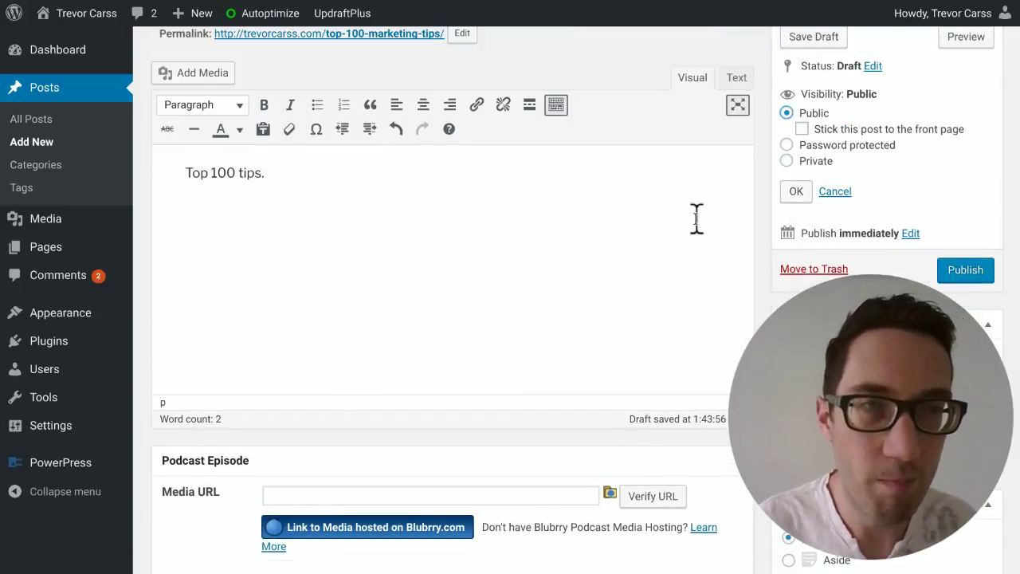
# Step: Open the post's publish schedule for editing and set its month to 11-Nov
pyautogui.click(909, 233)
pyautogui.scroll(-2, 913, 239)
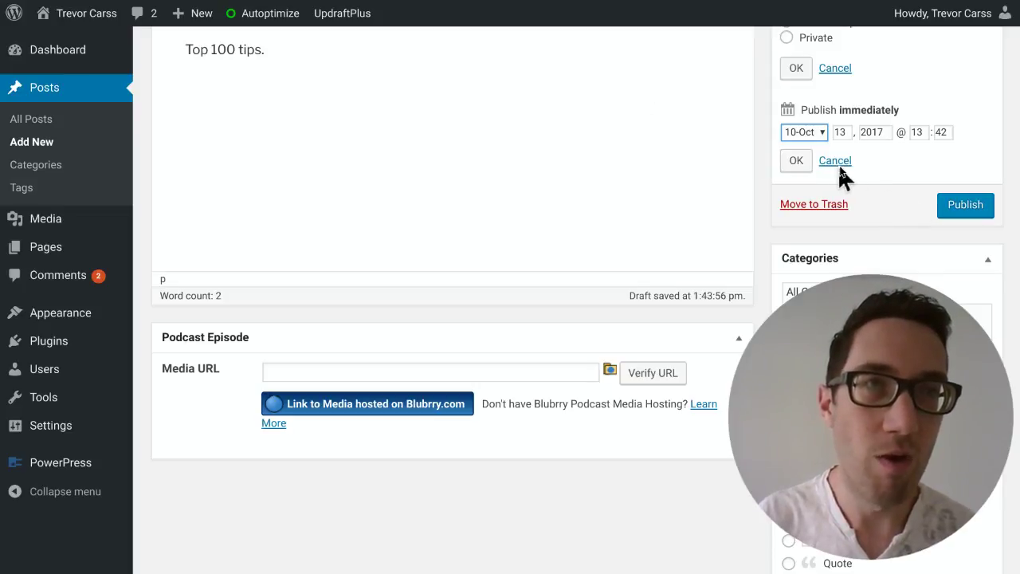
pyautogui.click(805, 135)
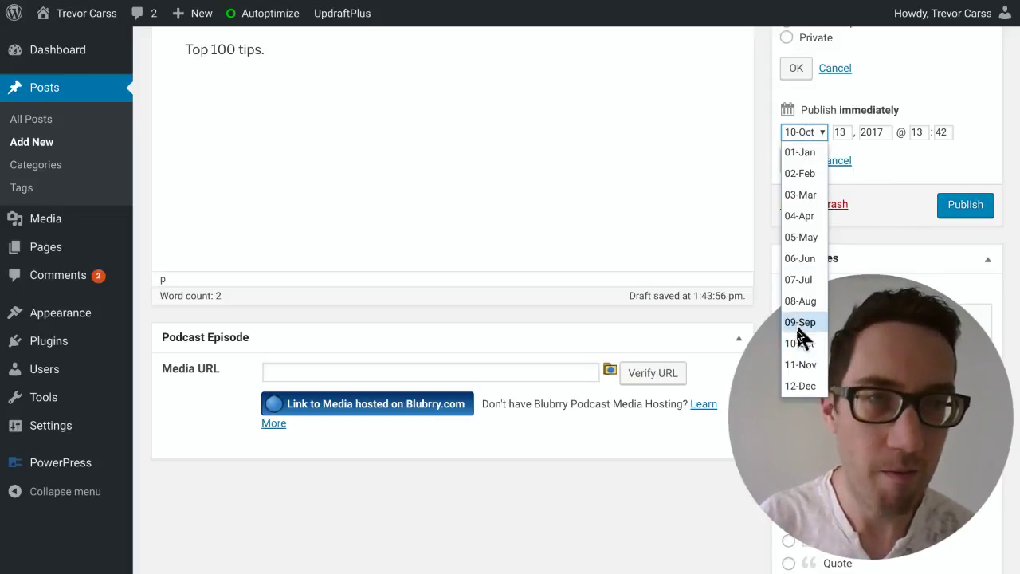
pyautogui.click(792, 360)
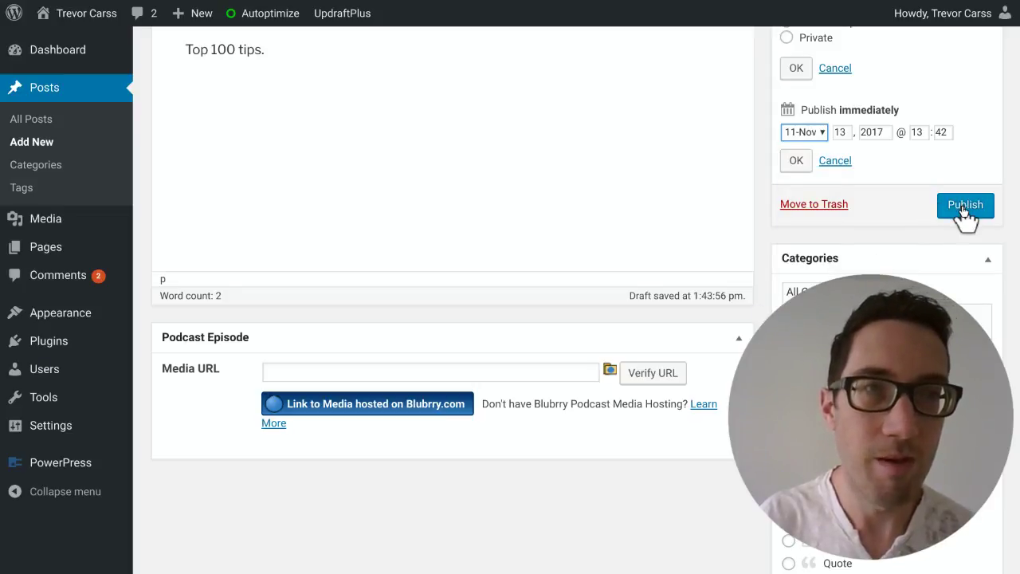
# Step: Examine the category, post format and featured image options available for the post
pyautogui.scroll(-3, 860, 203)
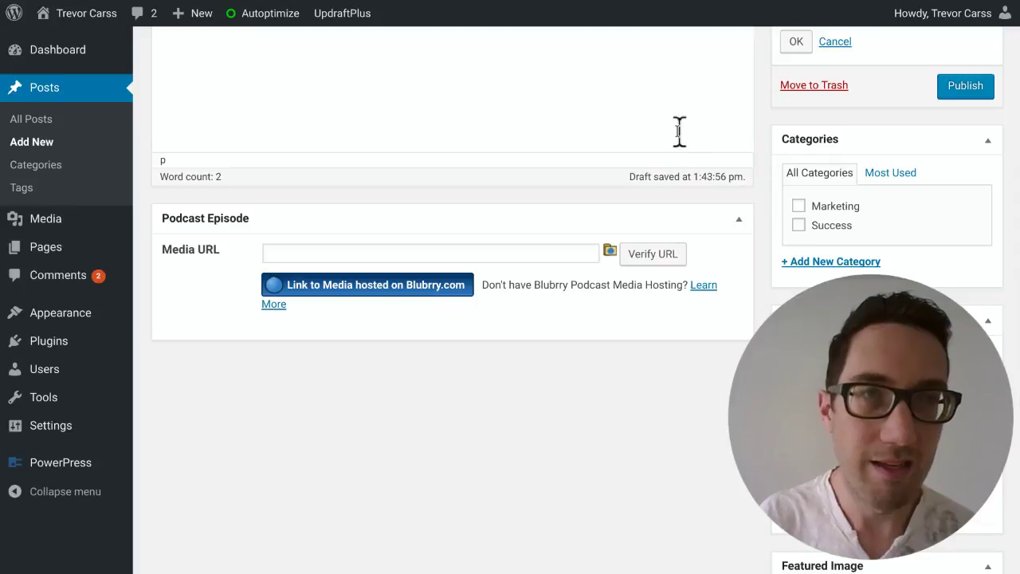
pyautogui.scroll(-2, 762, 104)
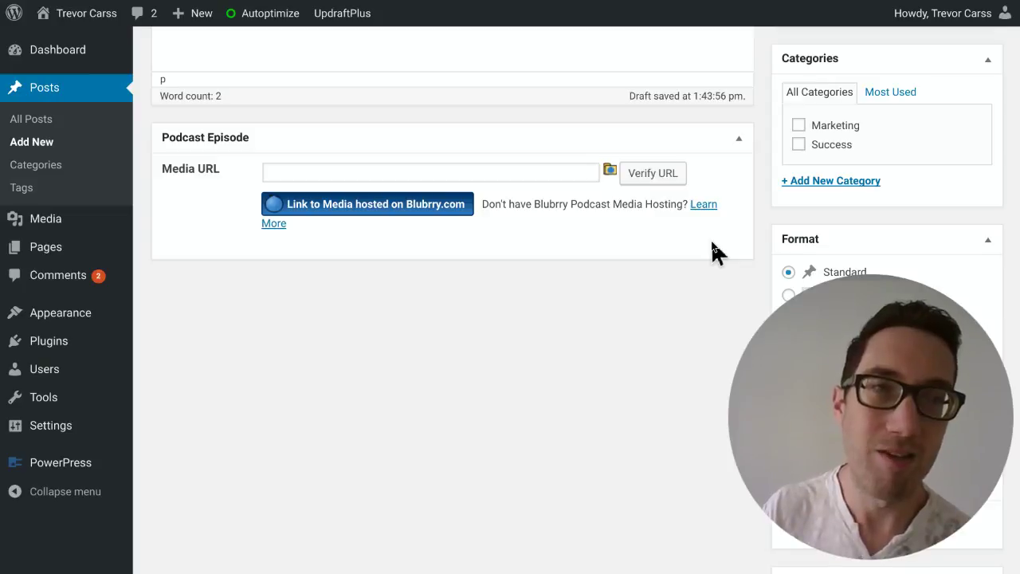
pyautogui.scroll(-1, 713, 244)
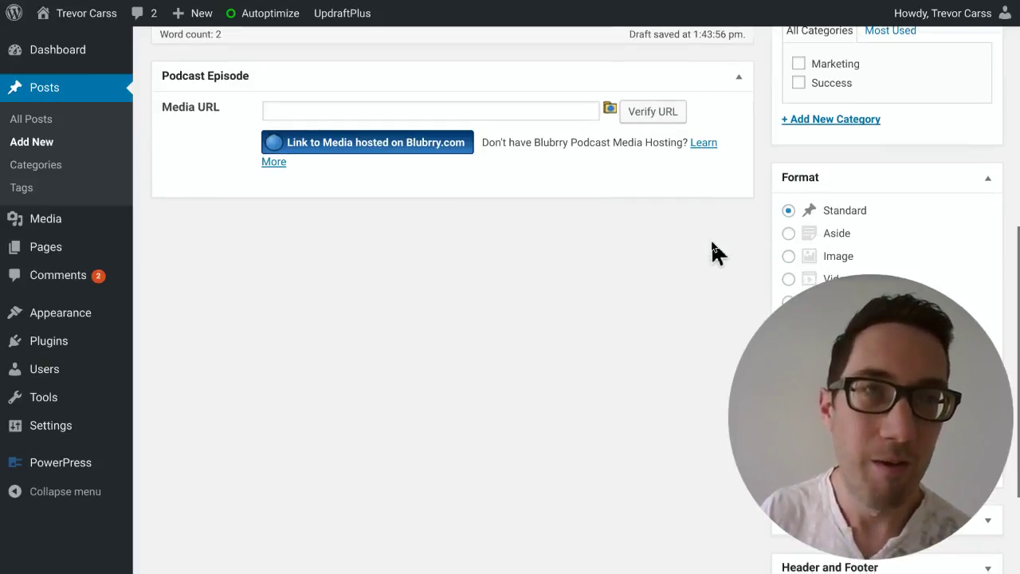
pyautogui.scroll(-2, 711, 239)
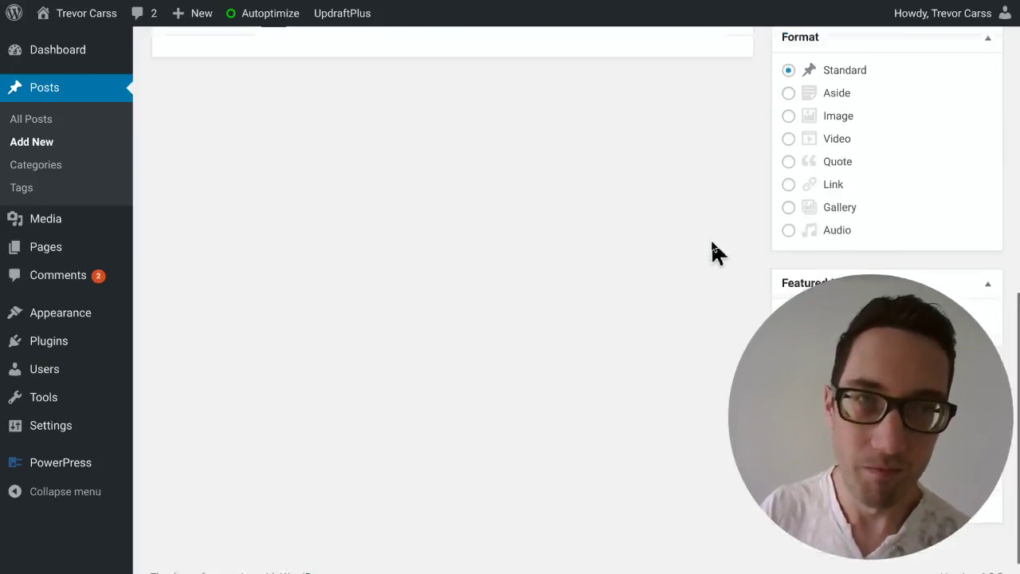
pyautogui.scroll(1, 711, 239)
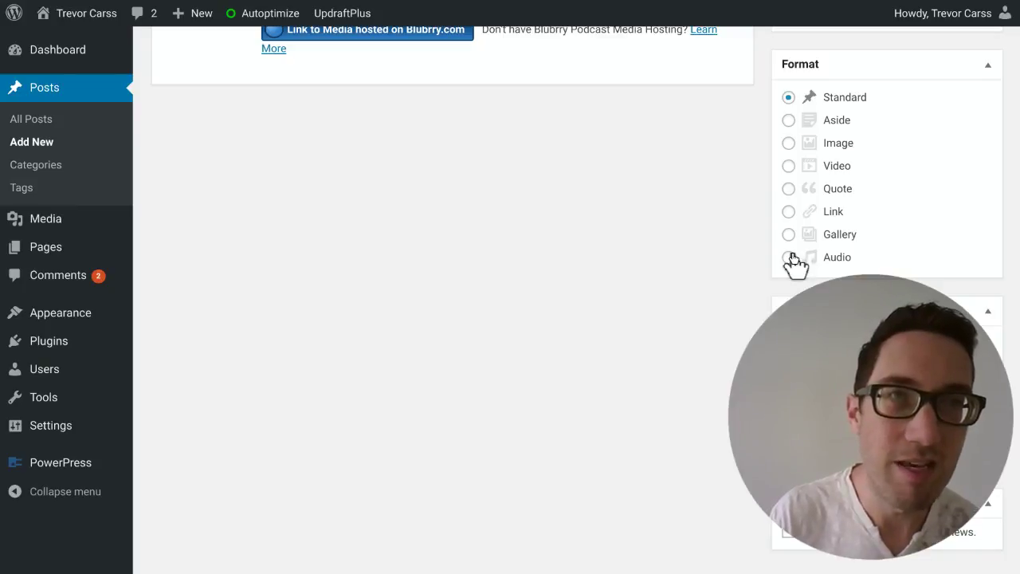
pyautogui.scroll(-1, 570, 209)
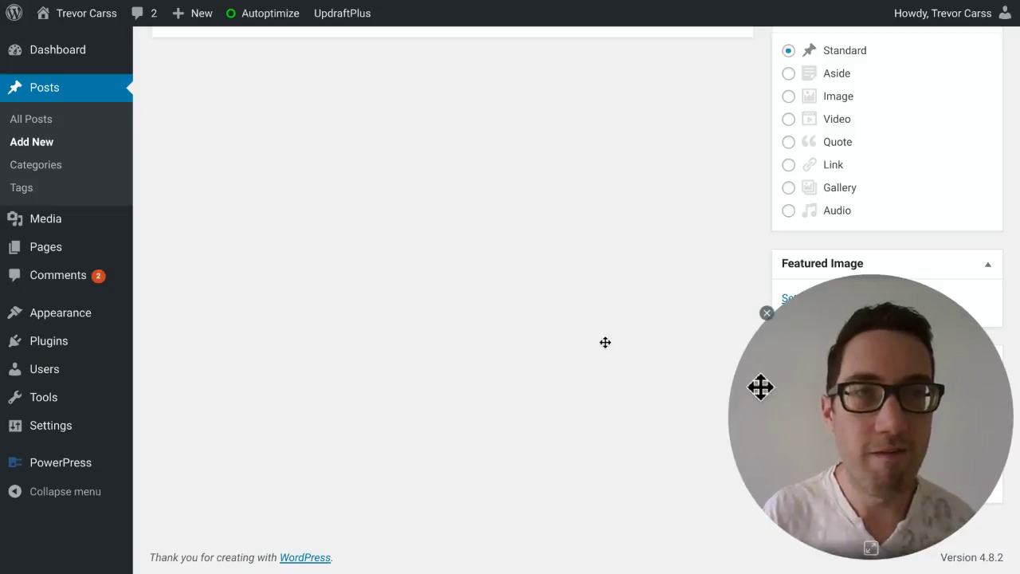
pyautogui.moveTo(760, 387); pyautogui.dragTo(371, 255)
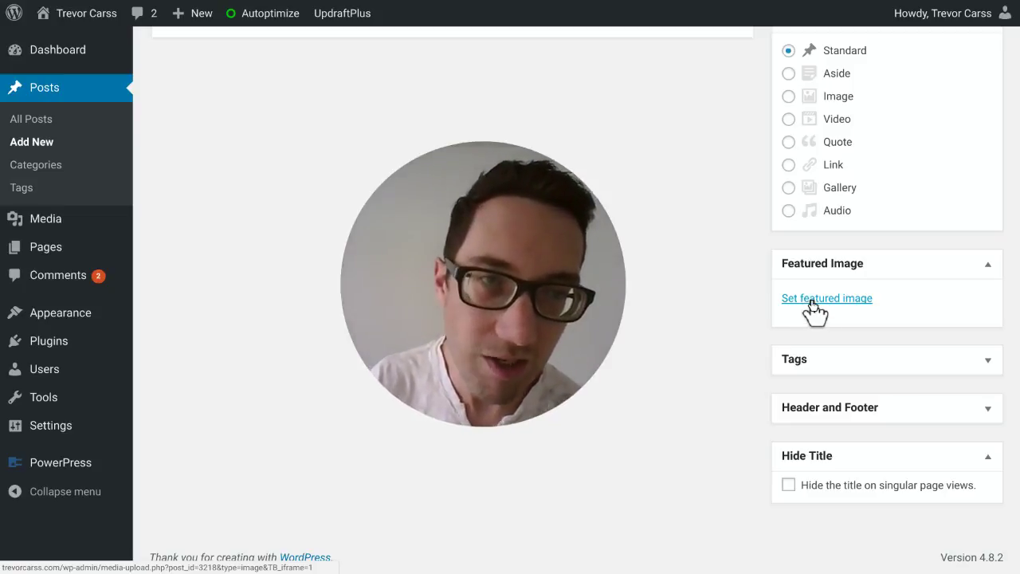
# Step: Add the tags "100 marketing tips" and "marketing success" to the post
pyautogui.click(969, 359)
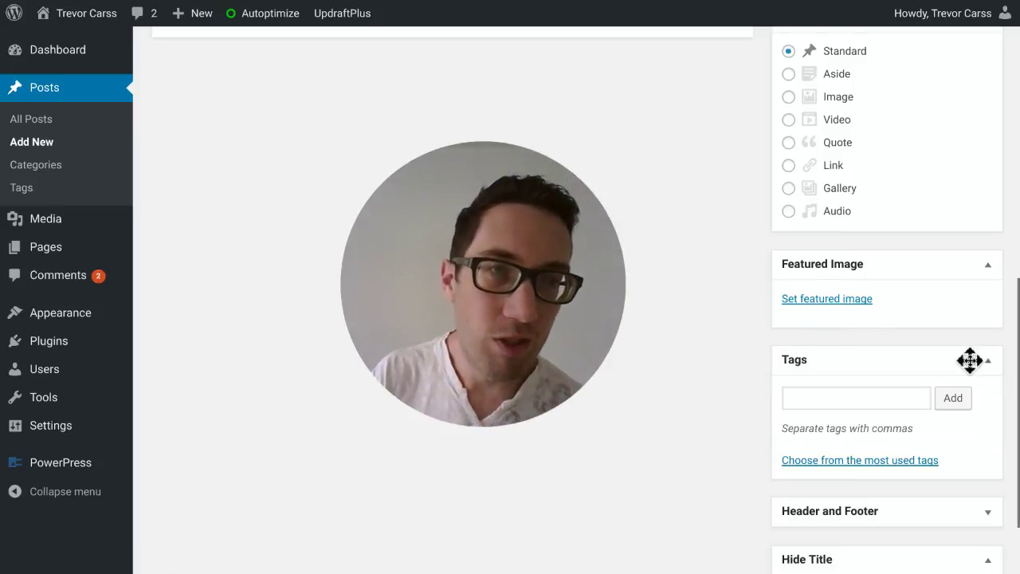
pyautogui.click(822, 397)
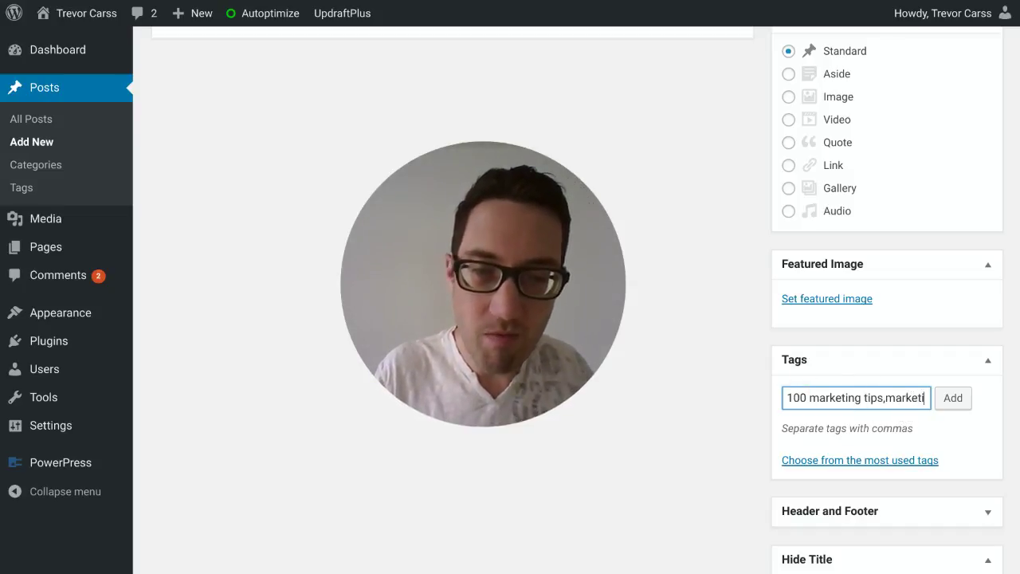
pyautogui.write('ng success')
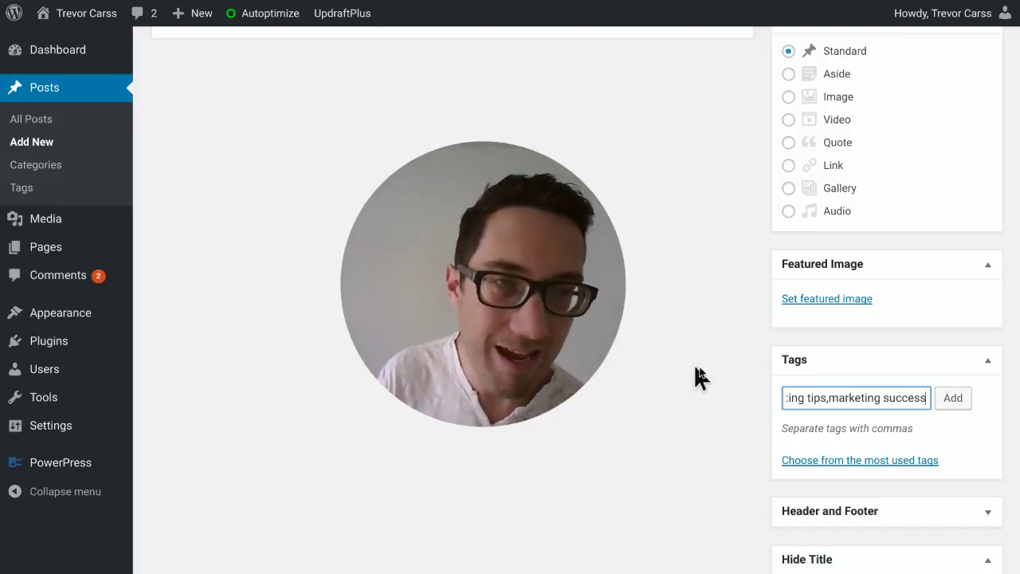
pyautogui.click(950, 398)
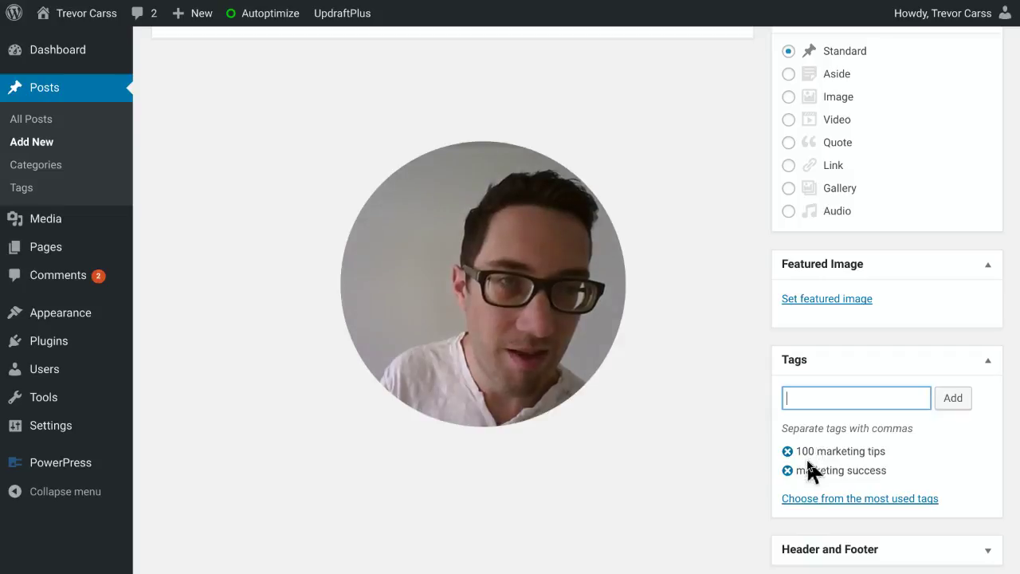
# Step: Examine the remaining Header and Footer and Hide Title settings, and review the post's options back up to its title
pyautogui.scroll(-1, 807, 466)
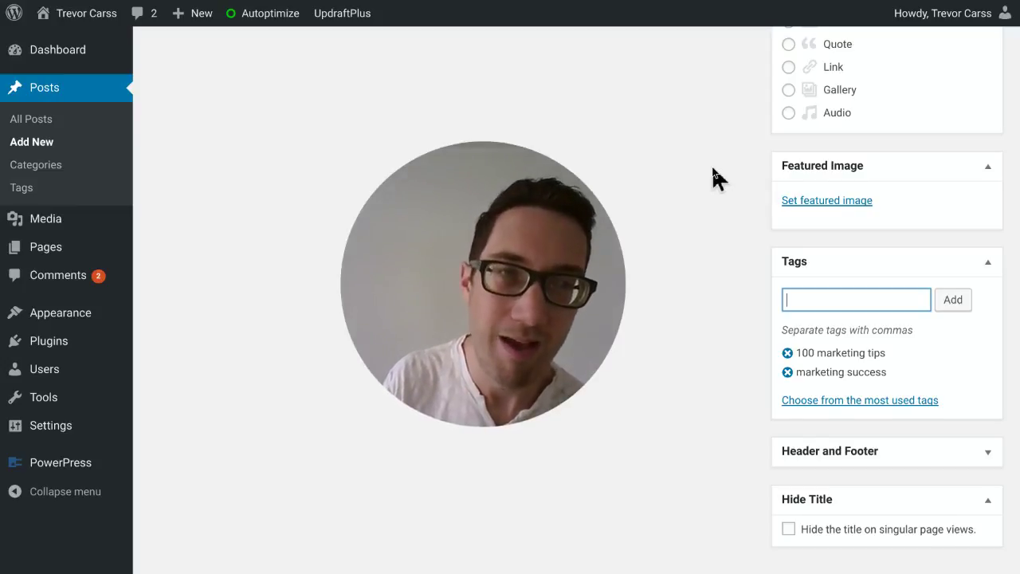
pyautogui.scroll(-1, 713, 169)
pyautogui.scroll(1, 651, 351)
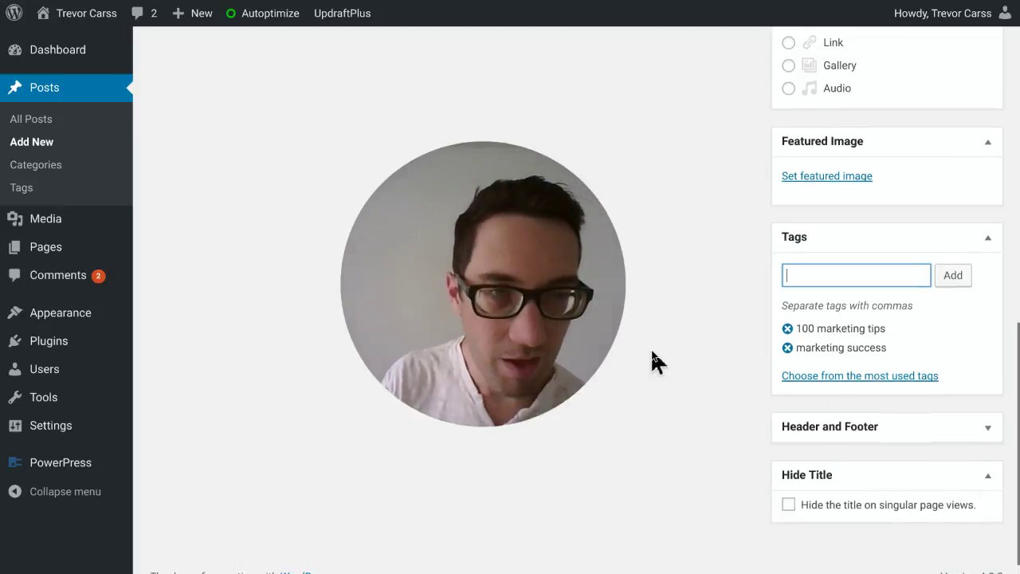
pyautogui.scroll(1, 651, 351)
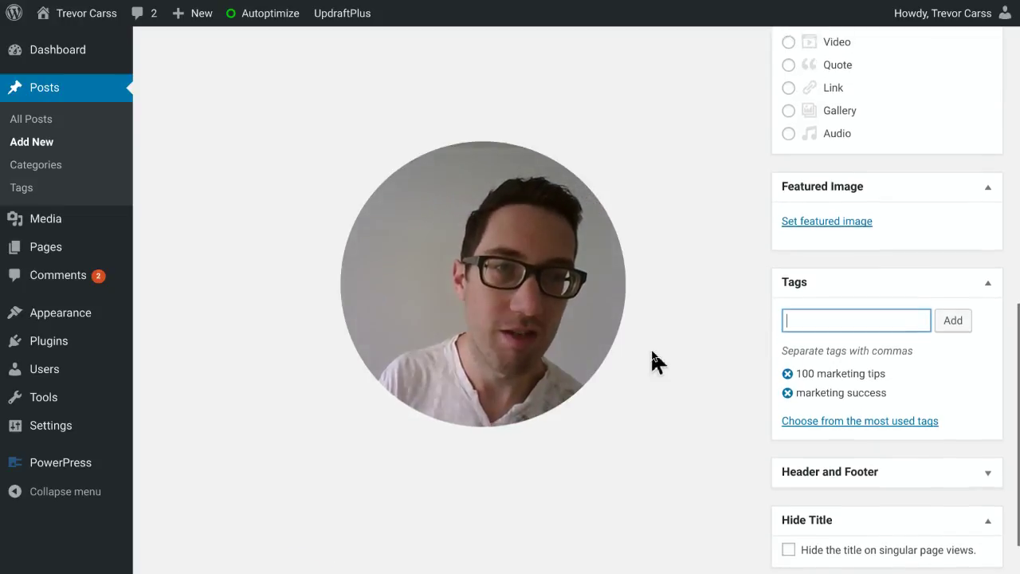
pyautogui.scroll(7, 652, 351)
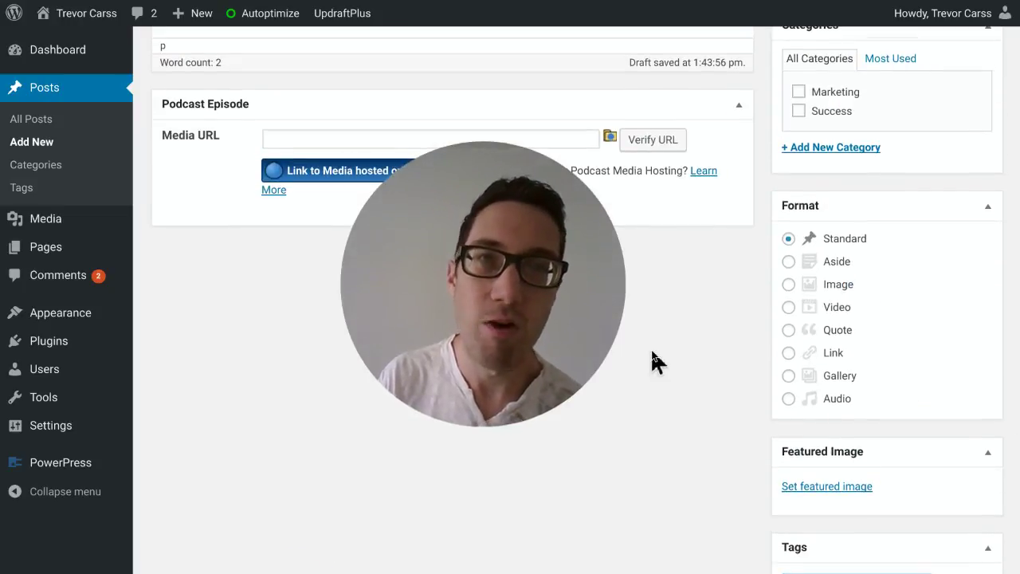
pyautogui.scroll(4, 651, 351)
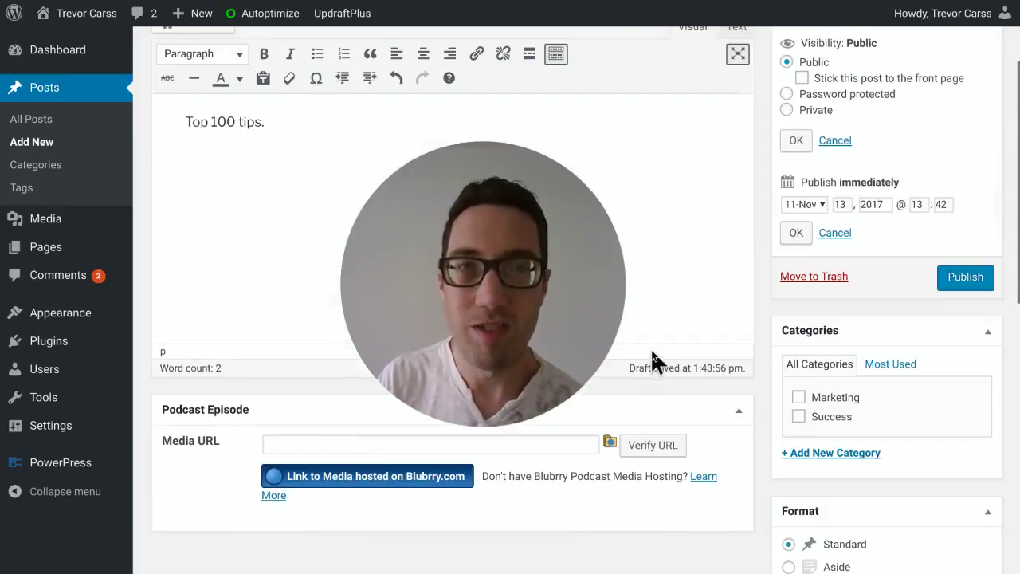
pyautogui.scroll(2, 652, 352)
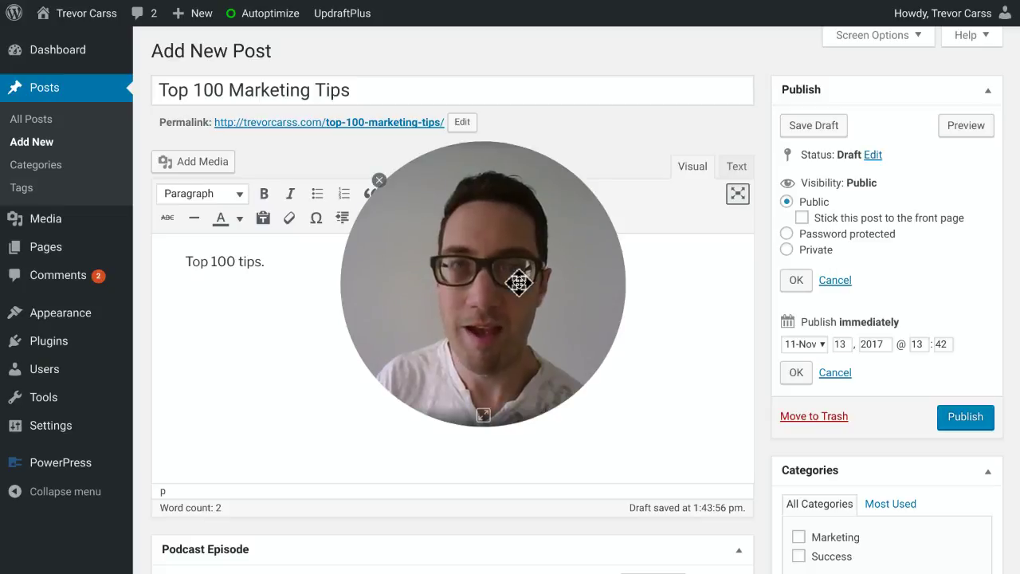
pyautogui.moveTo(519, 278); pyautogui.dragTo(916, 323)
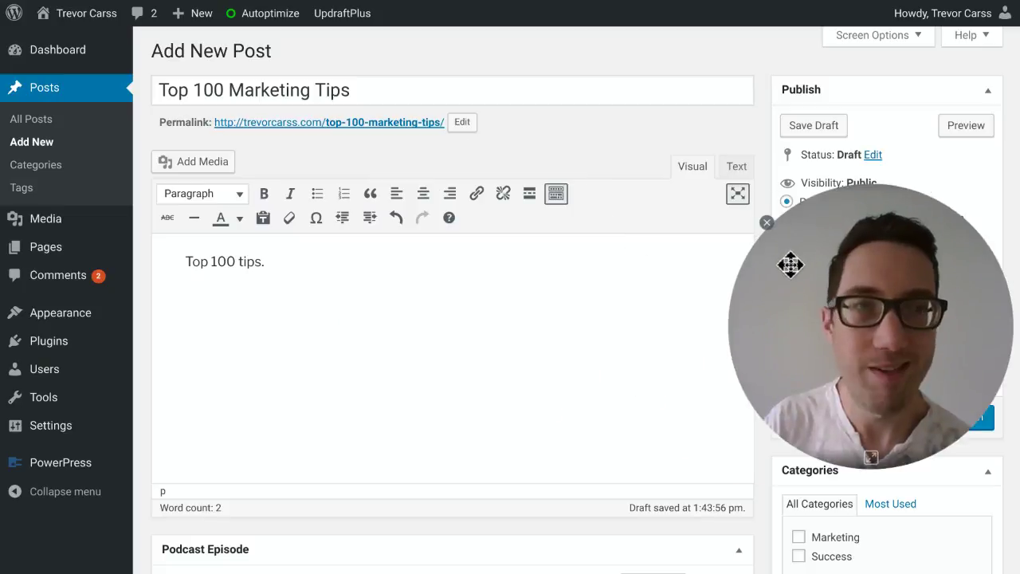